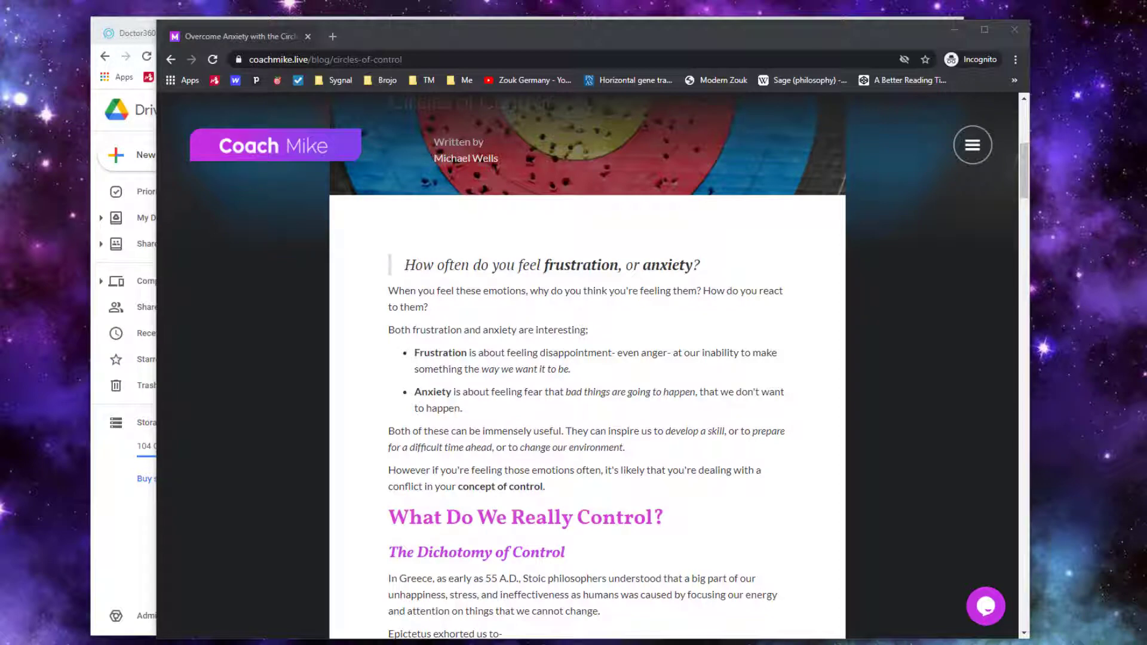
# Read down the coachmike.live Circles of Control post, then move its window aside to reveal the PUBLISHED Drive folder
pyautogui.scroll(-8, 472, 445)
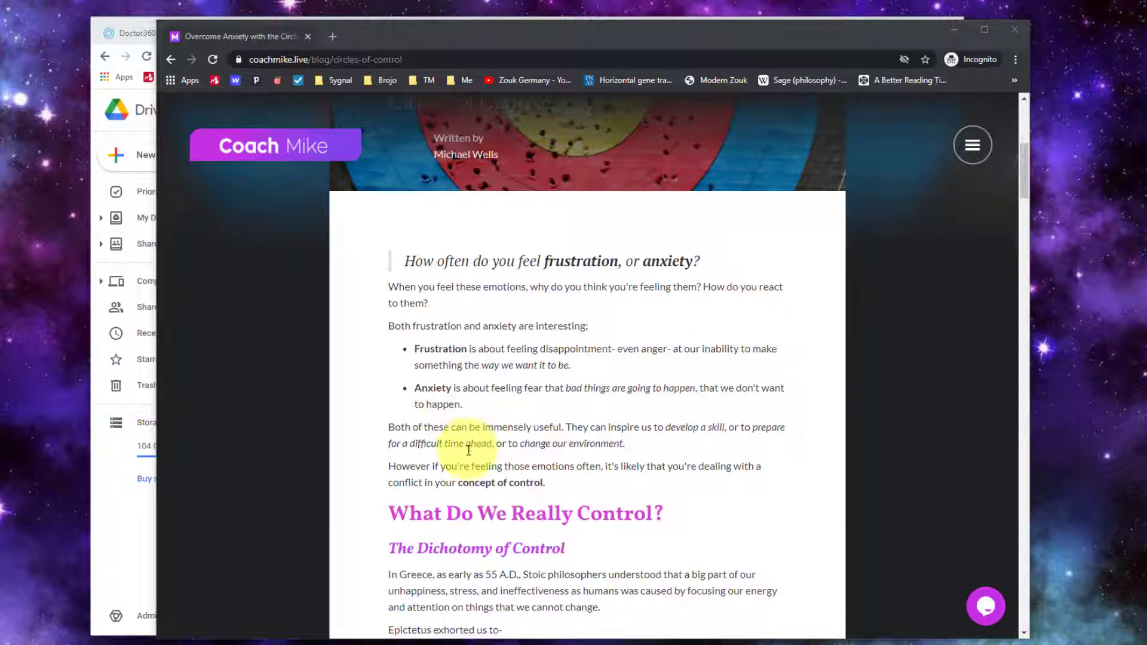
pyautogui.scroll(-15, 468, 450)
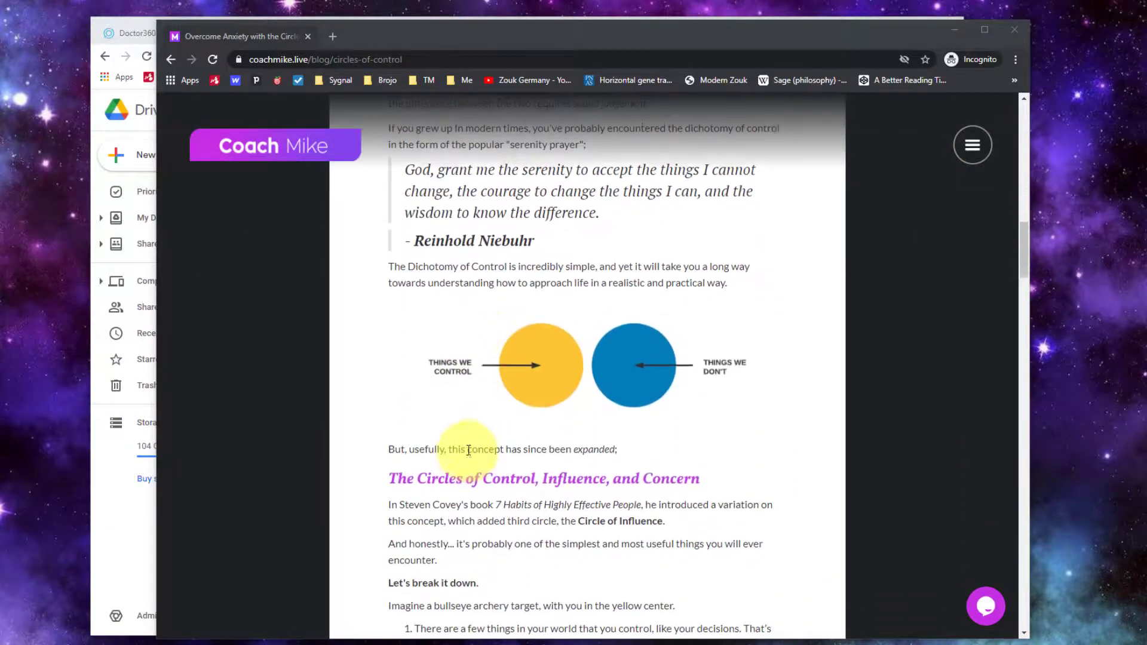
pyautogui.scroll(-14, 468, 450)
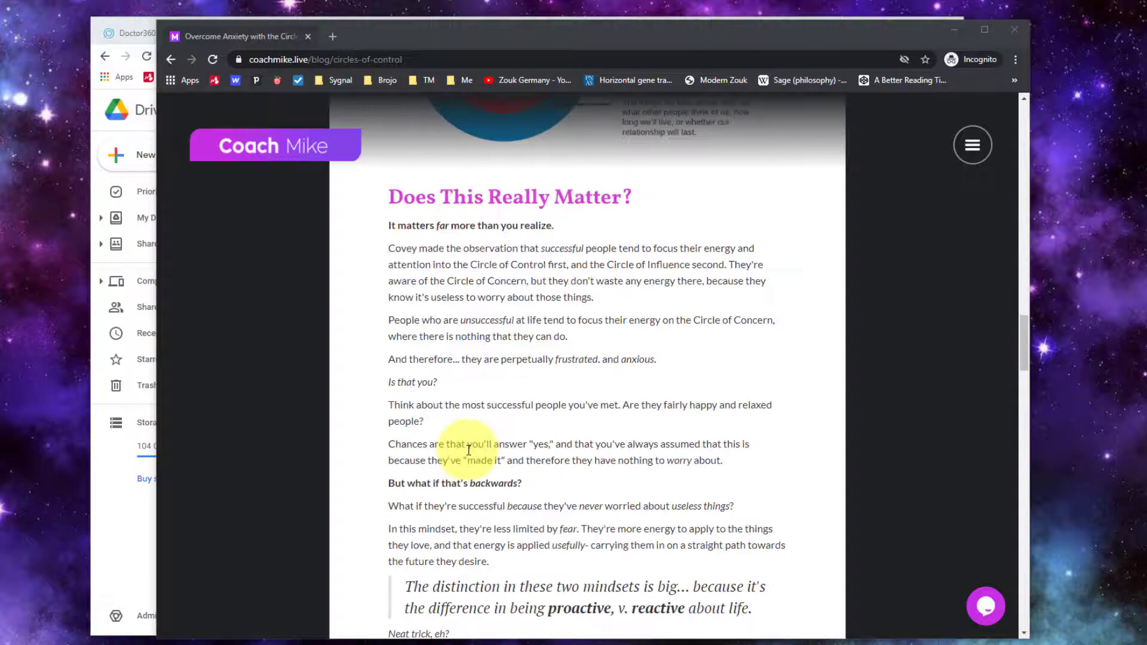
pyautogui.scroll(-3, 469, 450)
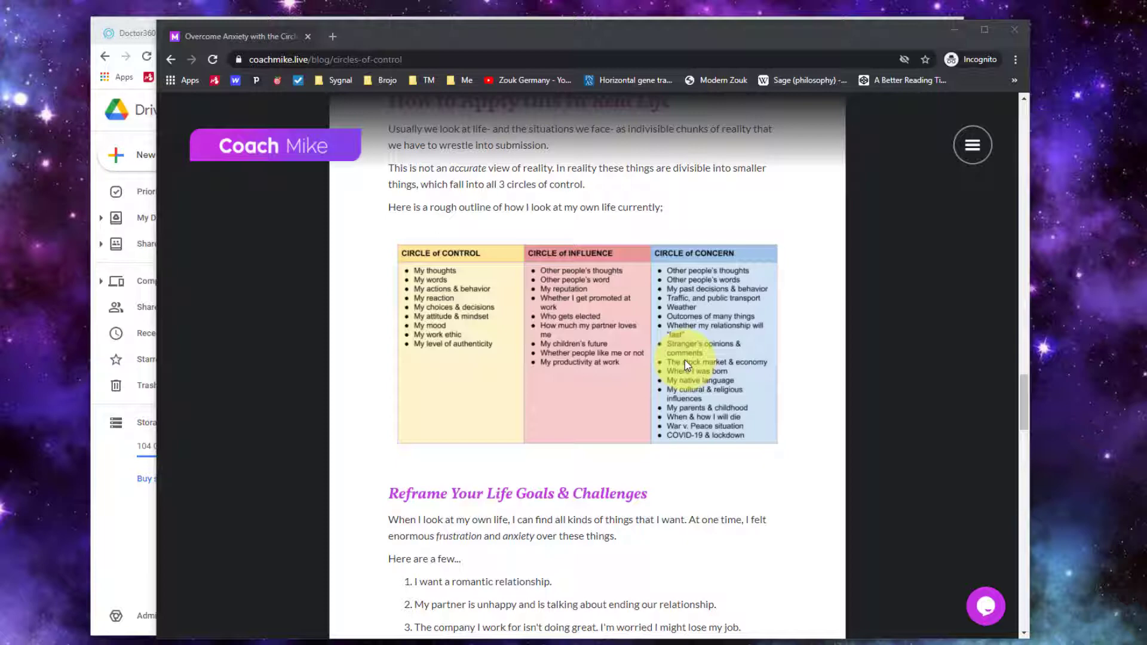
pyautogui.scroll(-9, 621, 366)
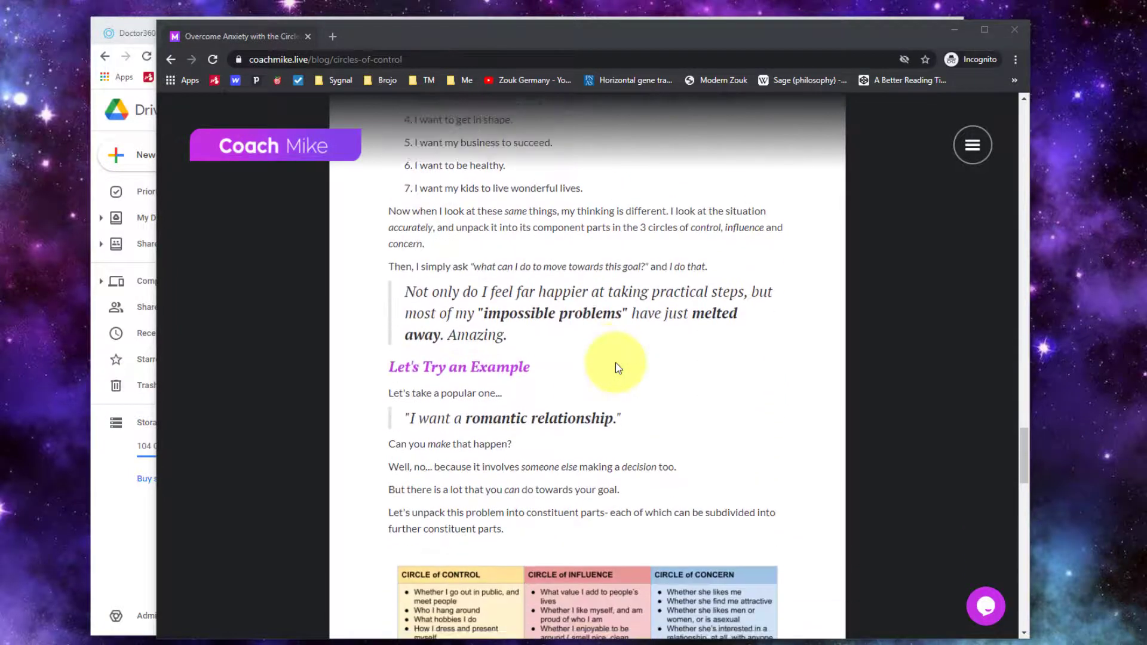
pyautogui.scroll(-6, 618, 368)
pyautogui.moveTo(392, 35); pyautogui.dragTo(1146, 106)
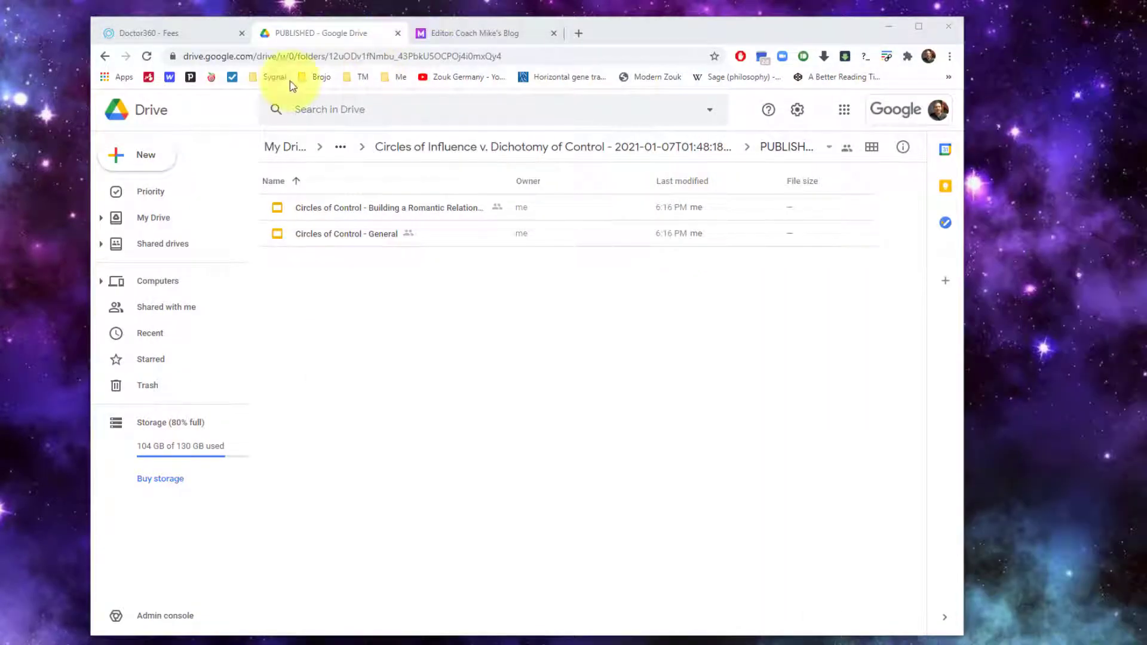
pyautogui.click(178, 33)
pyautogui.scroll(-3, 675, 334)
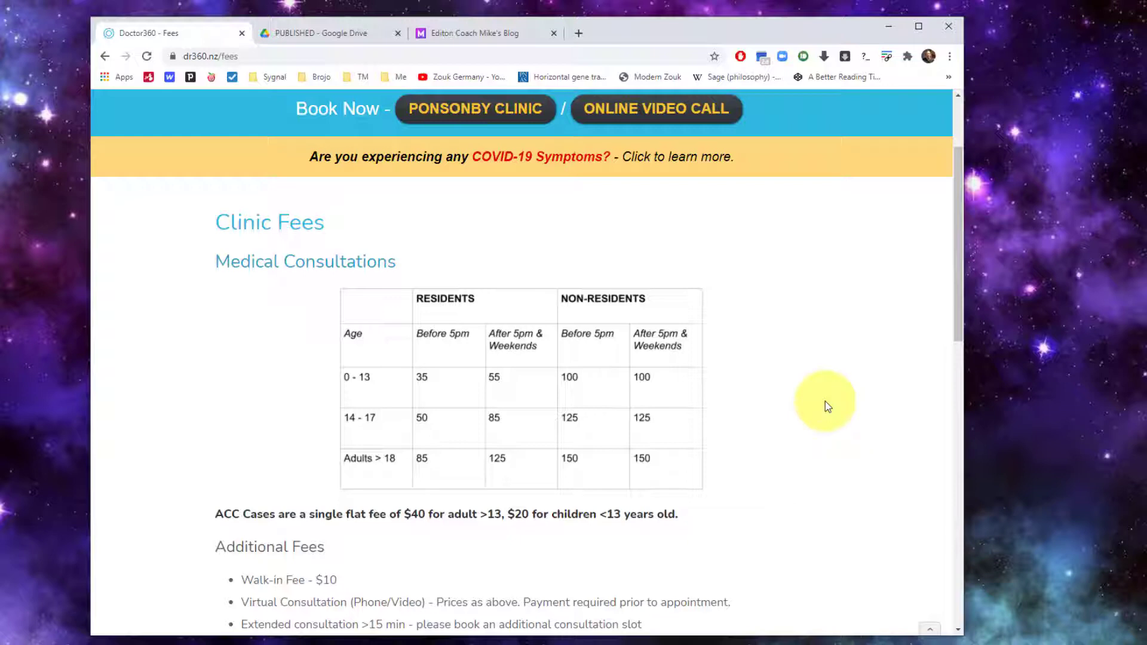
pyautogui.click(324, 36)
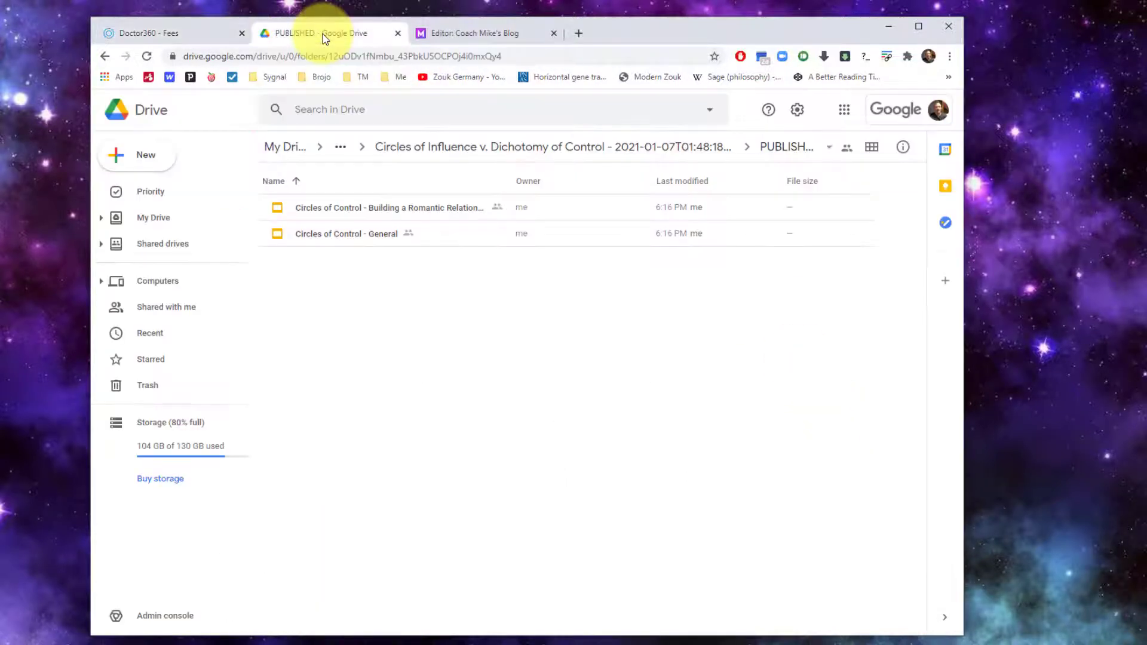
# Open 'Circles of Control - General' from Drive in Slides, glancing at the Insert menu without adding anything
pyautogui.doubleClick(358, 234)
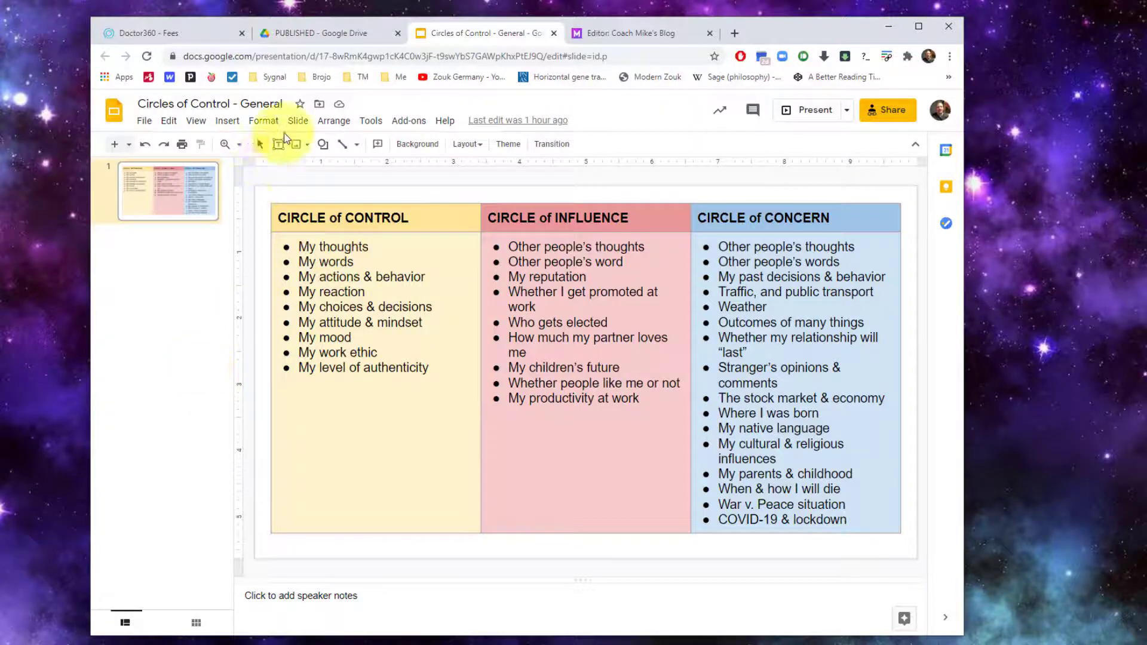
pyautogui.click(227, 122)
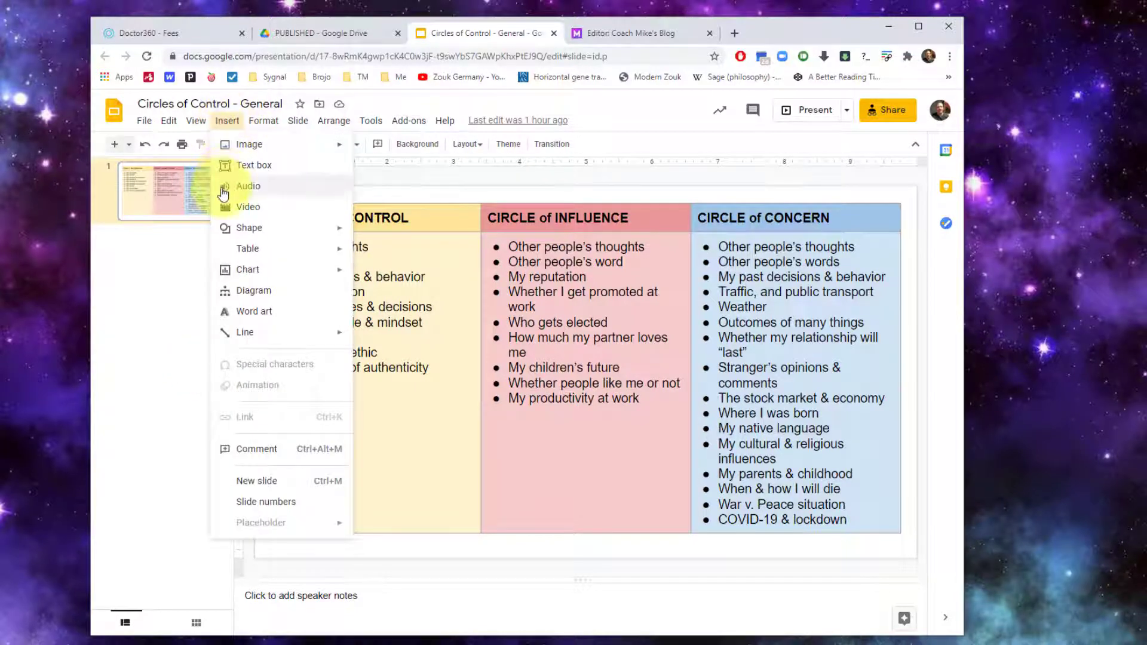
pyautogui.moveTo(245, 255)
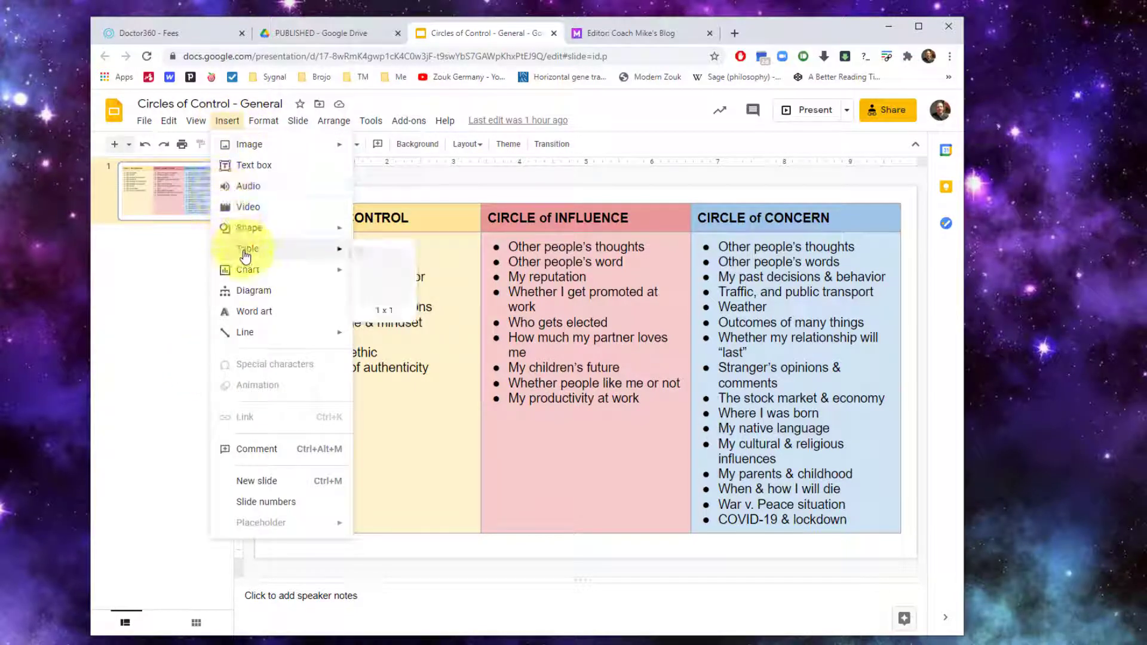
pyautogui.click(146, 321)
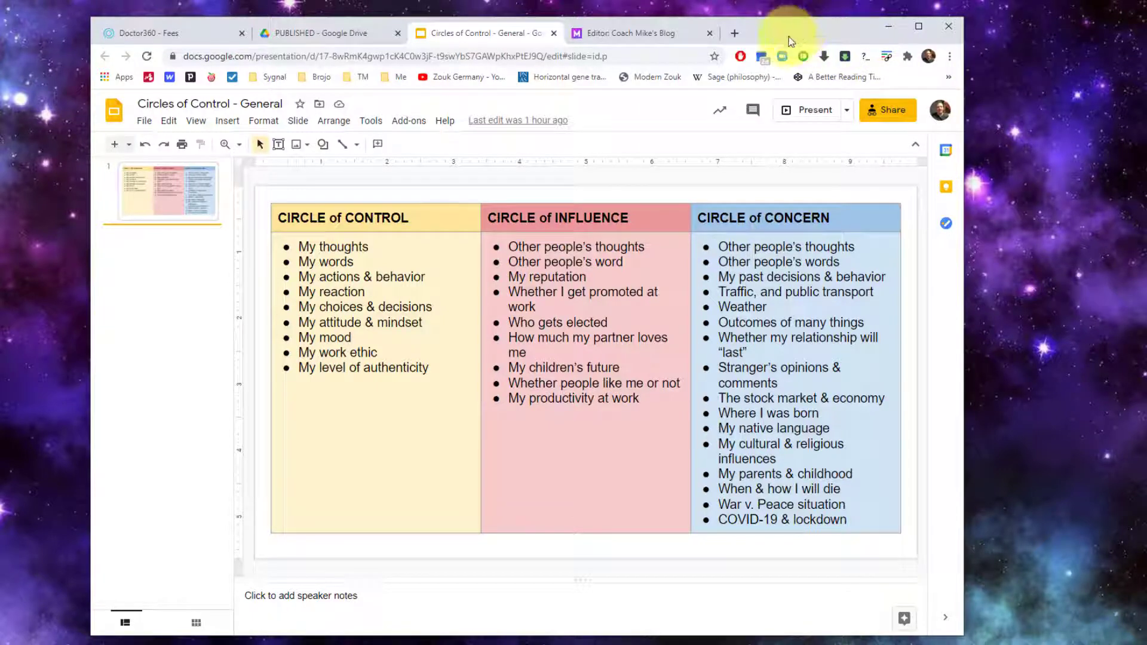
# In the Webflow post, add a code embed in a new paragraph after the '3 circles of control' line
pyautogui.click(628, 40)
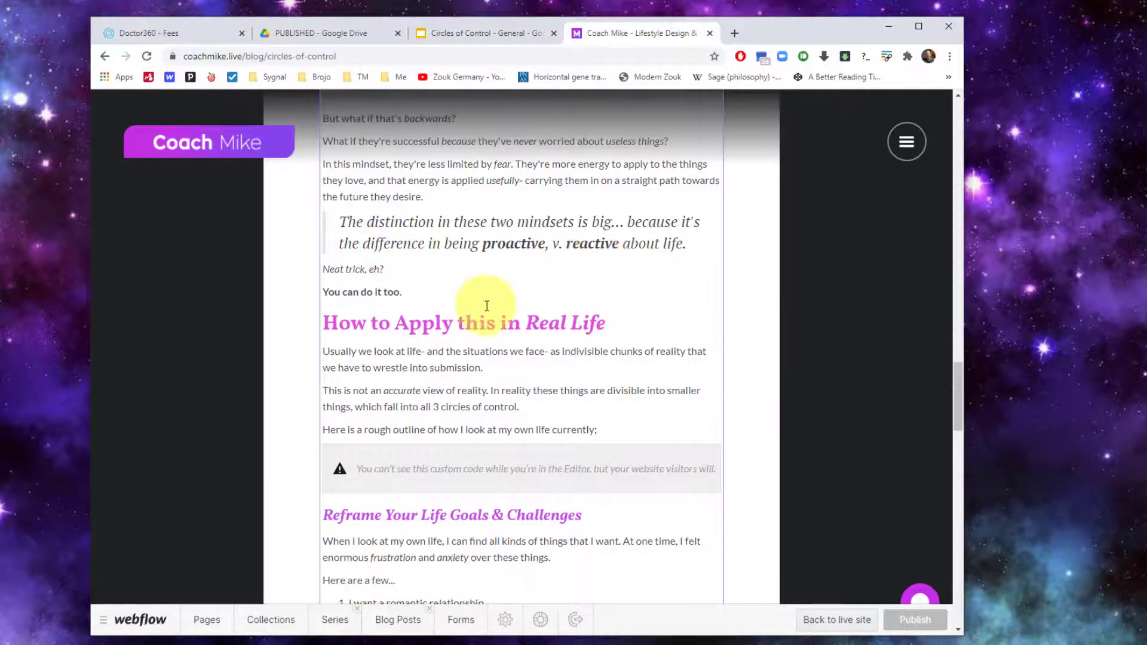
pyautogui.scroll(6, 484, 304)
pyautogui.scroll(5, 486, 306)
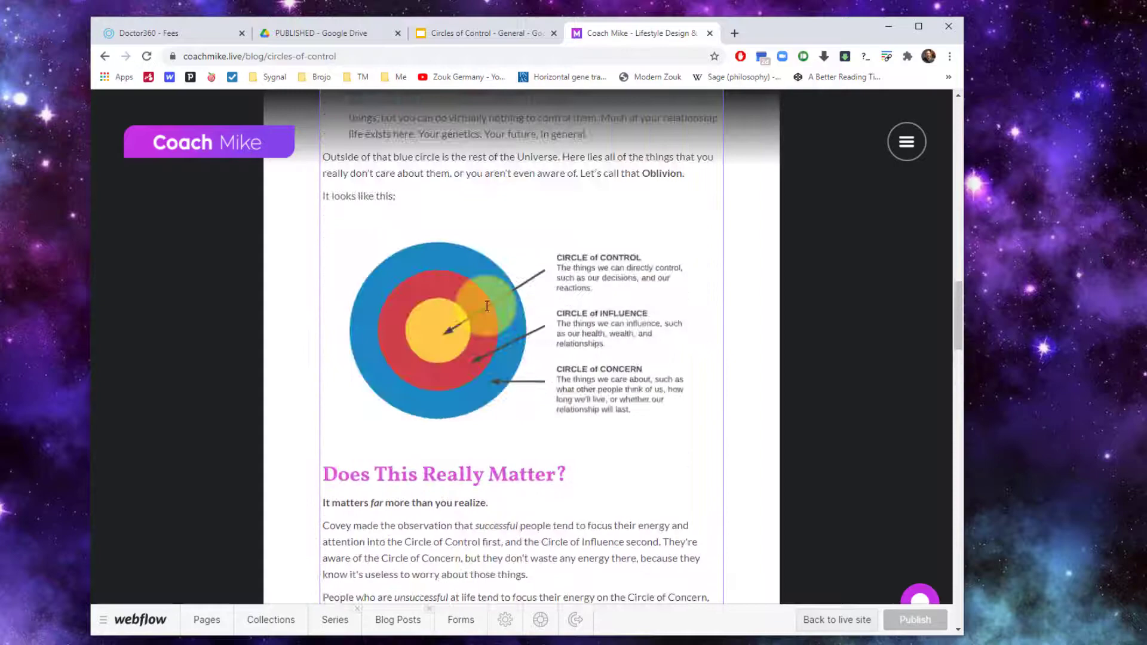
pyautogui.scroll(-10, 487, 306)
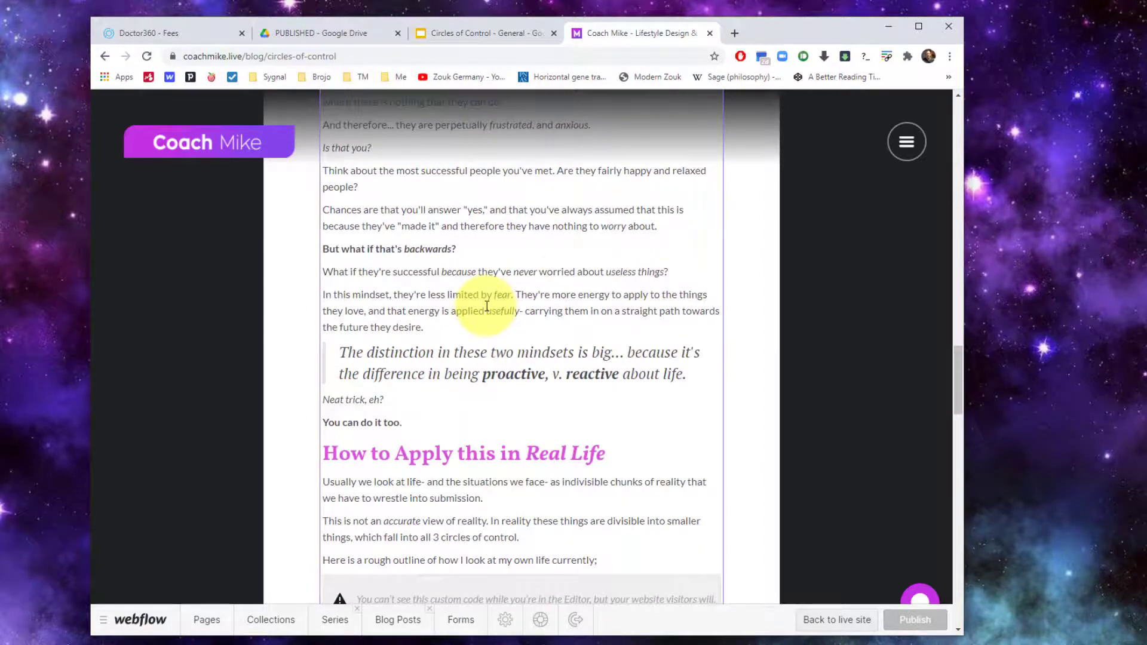
pyautogui.scroll(-3, 486, 306)
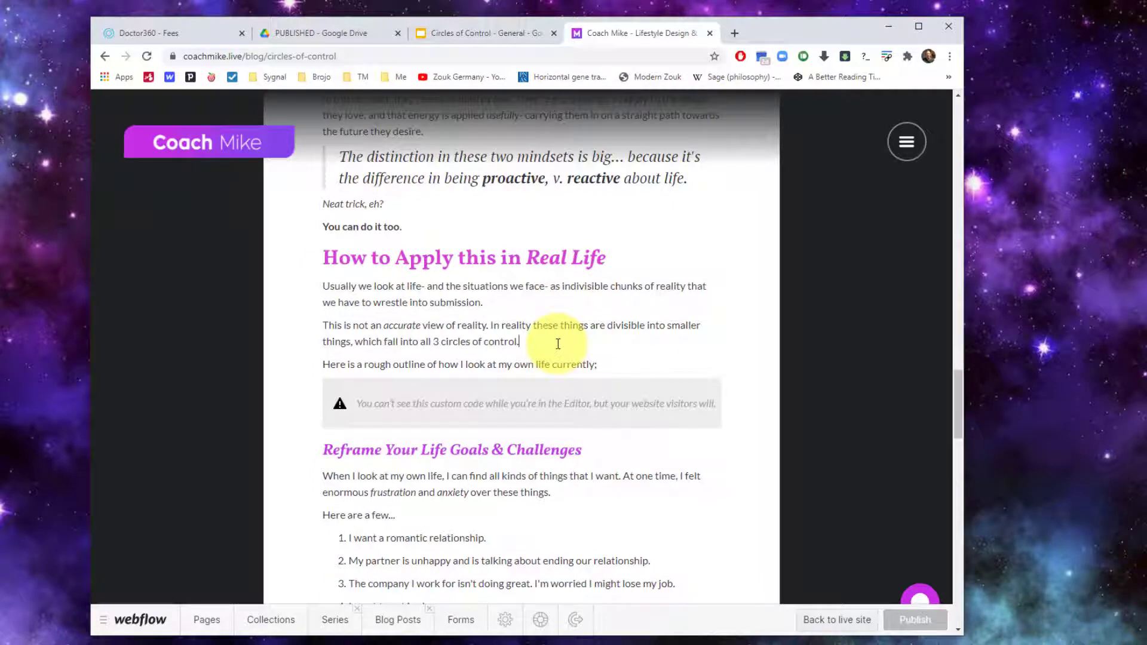
pyautogui.press('BackSpace')
pyautogui.press('Return')
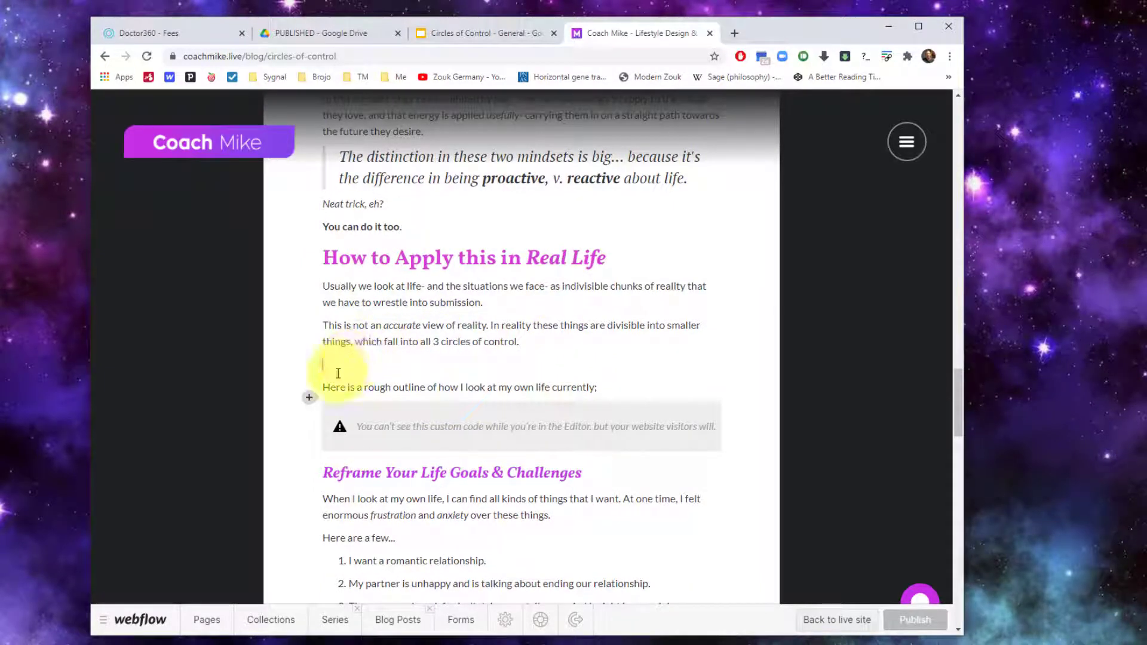
pyautogui.click(309, 398)
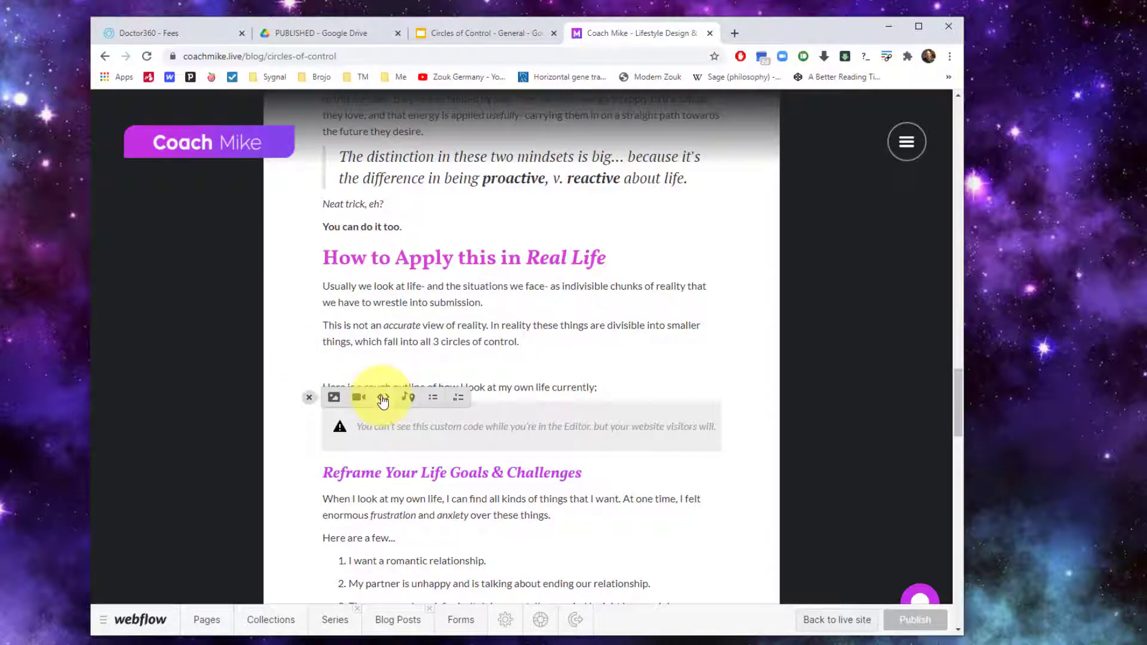
pyautogui.click(383, 398)
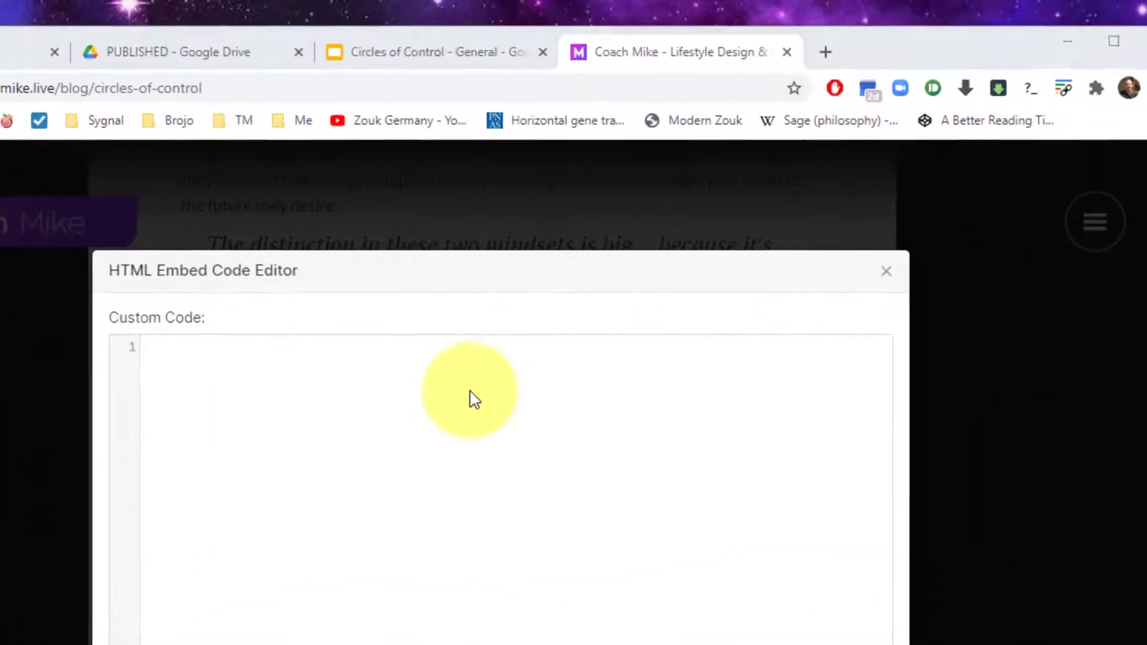
# Paste the img tag with the Google Slides export/png URL into the HTML Embed Code Editor
pyautogui.click(530, 246)
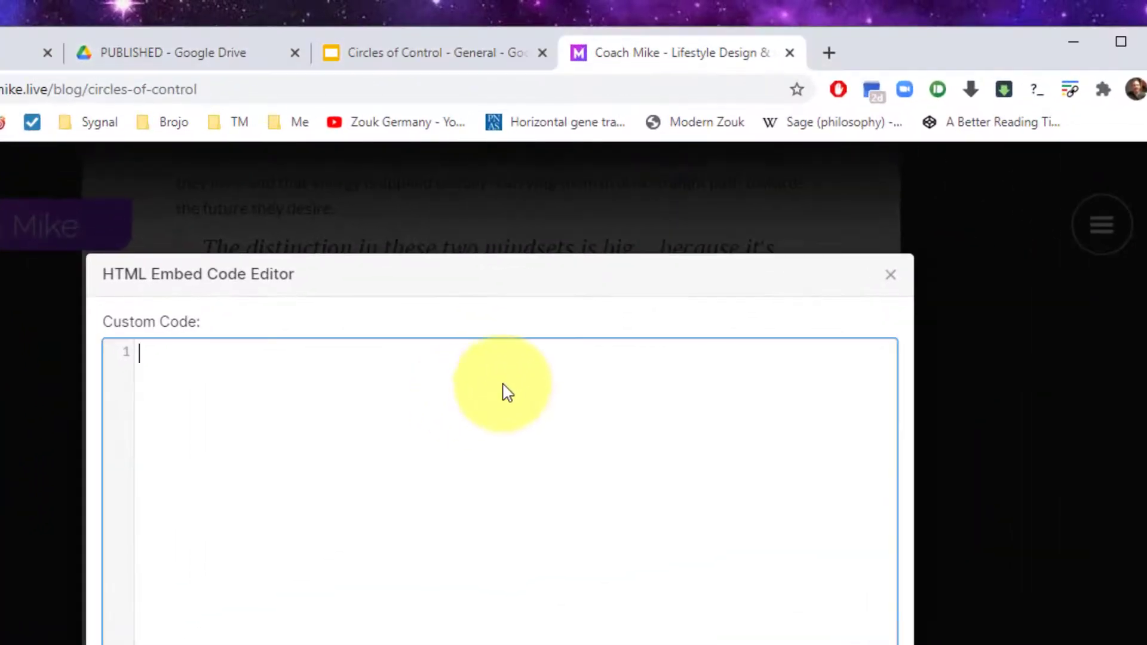
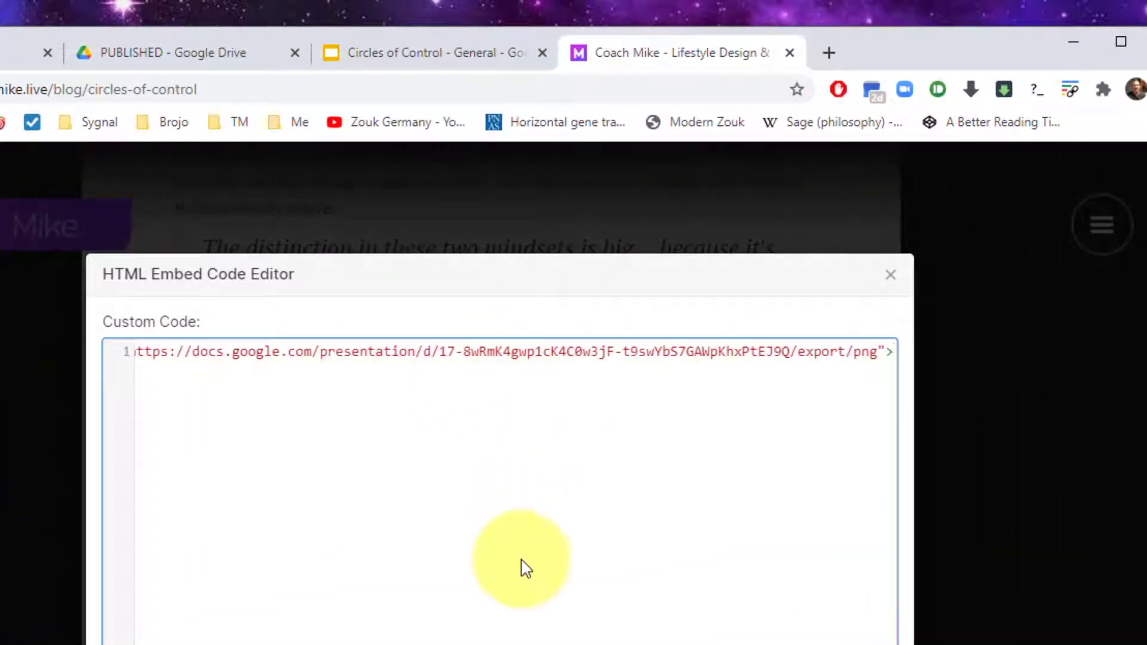
pyautogui.press('Home')
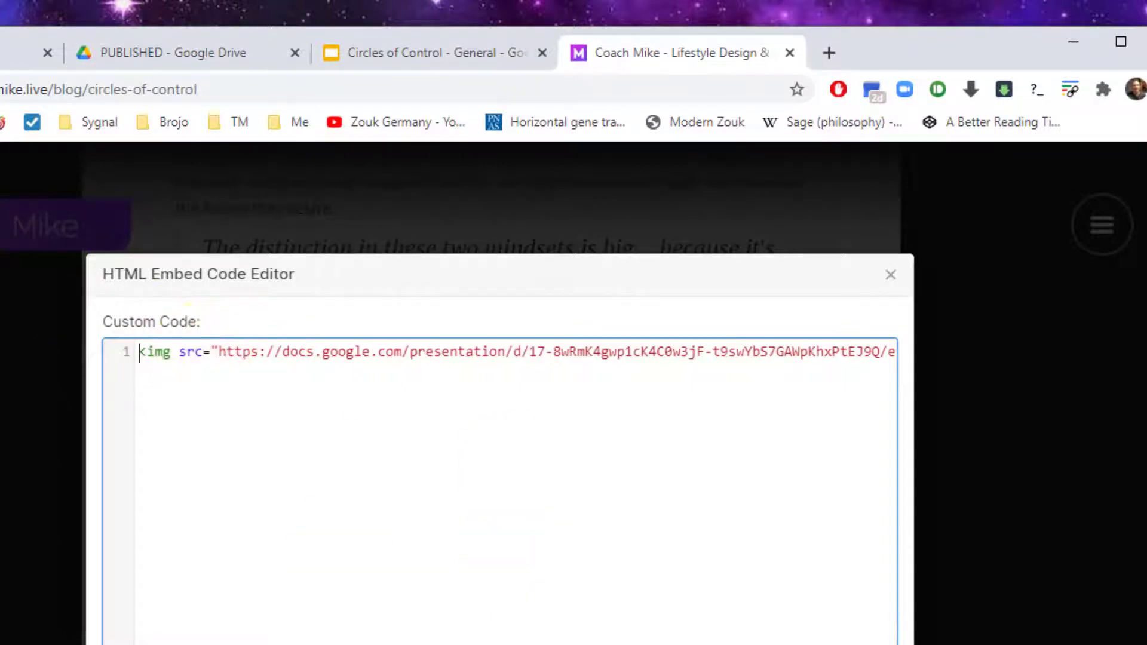
pyautogui.press('End')
pyautogui.press('Home')
pyautogui.hscroll(1, 517, 353)
pyautogui.hscroll(-1, 517, 352)
pyautogui.hscroll(1, 517, 353)
pyautogui.hscroll(1, 517, 352)
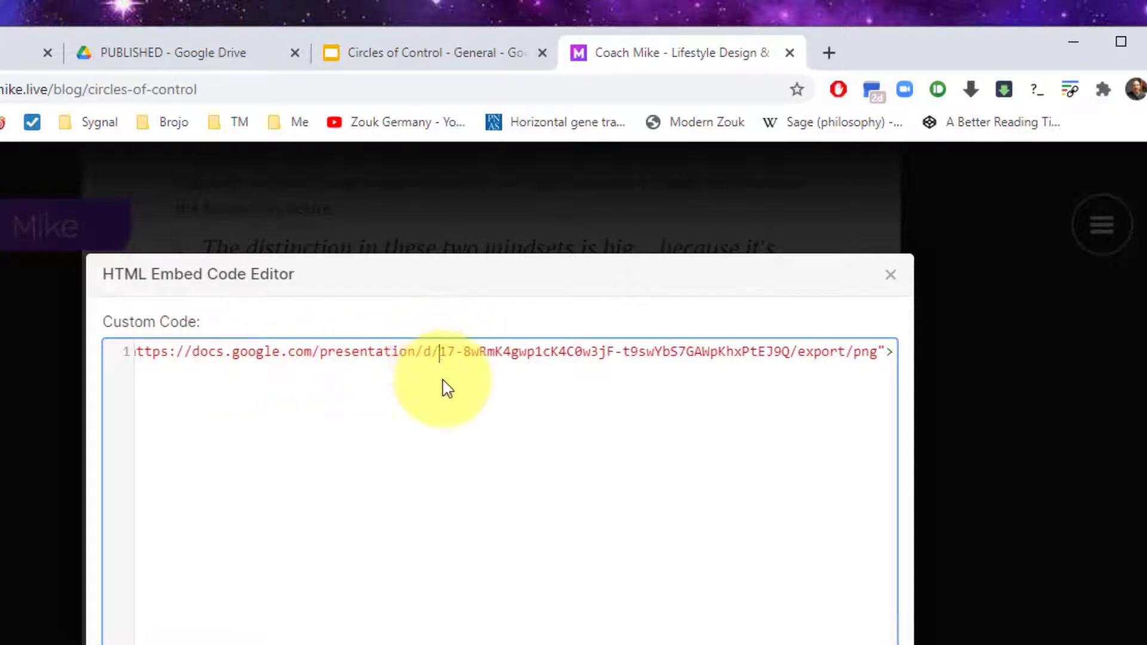
# Select just the export/png src URL inside the img tag and copy it for a new tab
pyautogui.moveTo(440, 352); pyautogui.dragTo(881, 358)
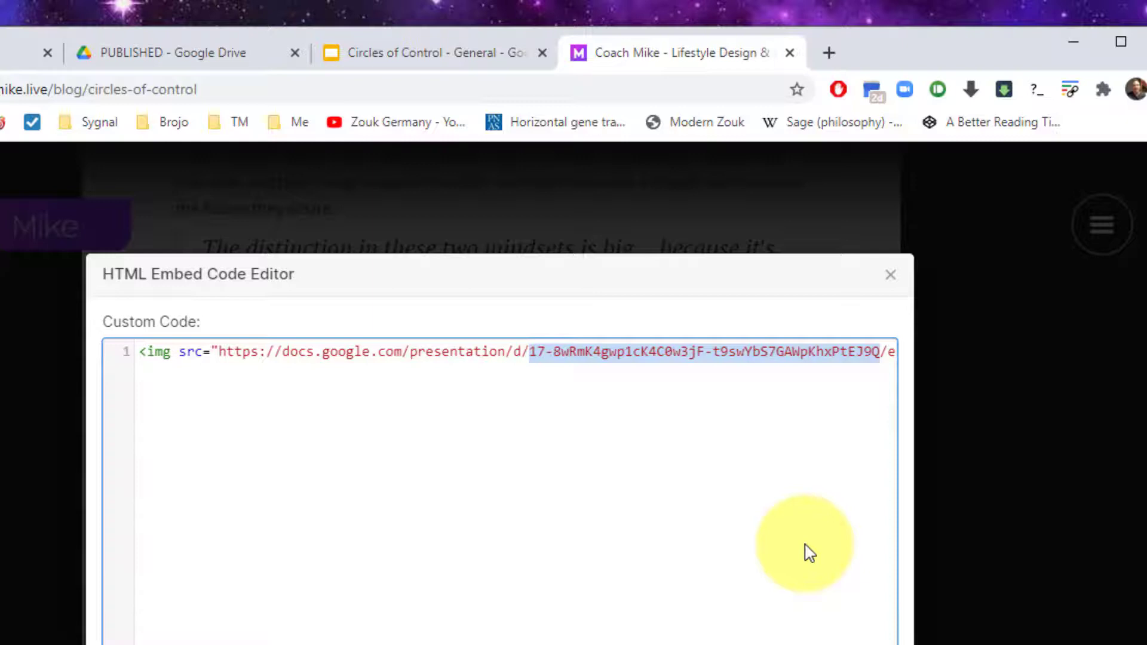
pyautogui.press('End')
pyautogui.press('Left')
pyautogui.press('Left')
pyautogui.press('Left')
pyautogui.press('Left')
pyautogui.press('Left')
pyautogui.press('Left')
pyautogui.press('Left')
pyautogui.press('Left')
pyautogui.press('Left')
pyautogui.press('Left')
pyautogui.press('Left')
pyautogui.press('Left')
pyautogui.press('Left')
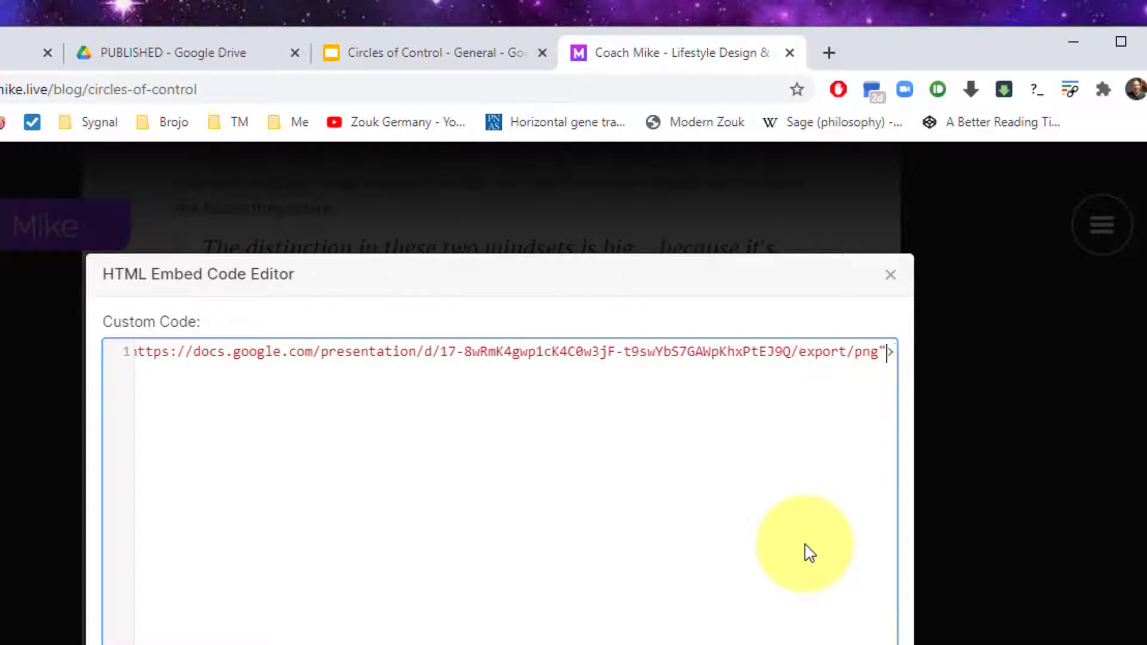
pyautogui.press('Right')
pyautogui.press('Right')
pyautogui.press('Right')
pyautogui.press('Right')
pyautogui.press('Right')
pyautogui.press('Right')
pyautogui.press('Right')
pyautogui.press('Right')
pyautogui.press('Right')
pyautogui.press('Right')
pyautogui.press('Right')
pyautogui.hotkey('shift', 'Home')
pyautogui.hotkey('shift', 'Right')
pyautogui.hotkey('shift', 'Right')
pyautogui.hotkey('shift', 'Right')
pyautogui.hotkey('shift', 'Right')
pyautogui.hotkey('shift', 'Right')
pyautogui.hotkey('shift', 'Right')
pyautogui.hotkey('shift', 'Right')
pyautogui.hotkey('shift', 'Right')
pyautogui.hotkey('shift', 'Right')
pyautogui.hotkey('ctrl', 'c')
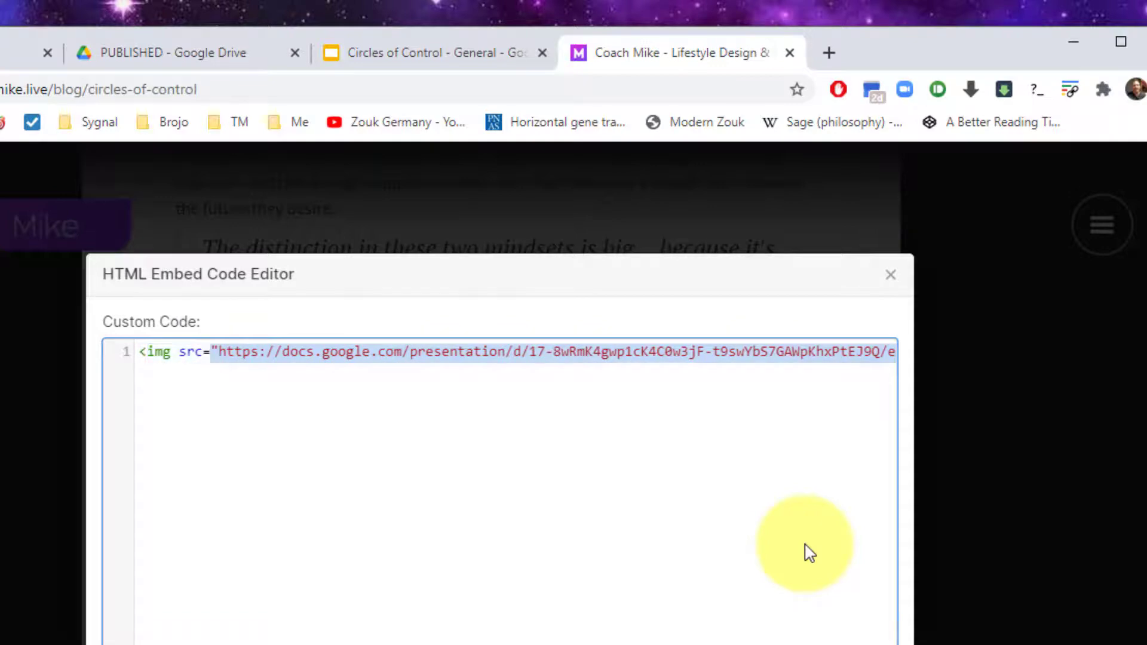
pyautogui.hotkey('shift', 'Right')
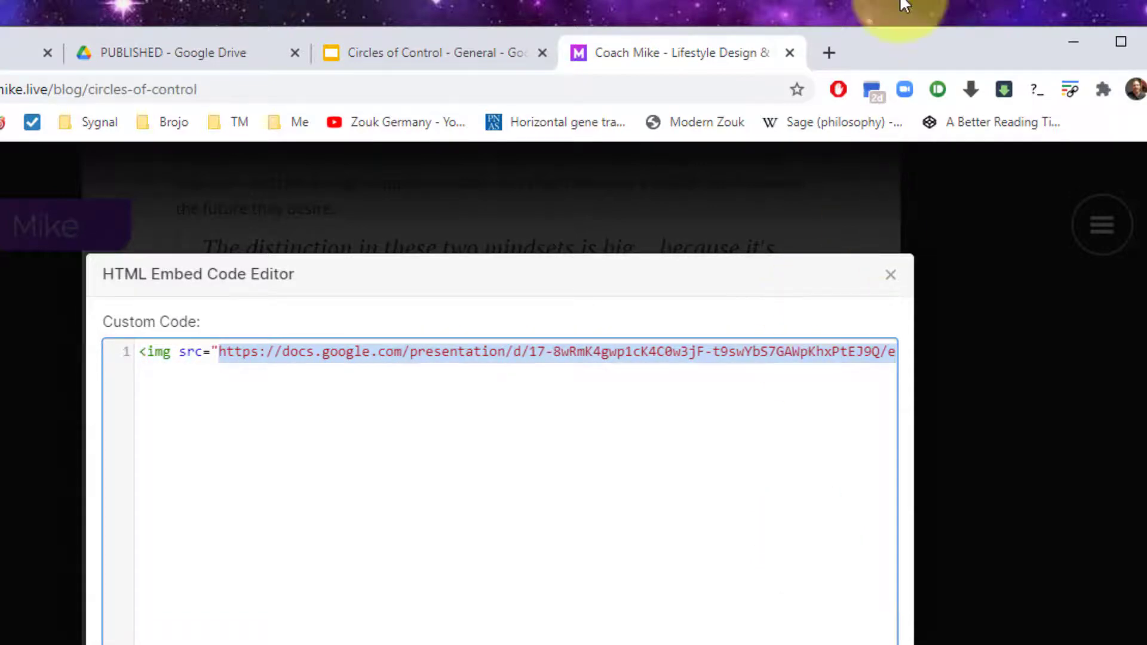
pyautogui.click(828, 52)
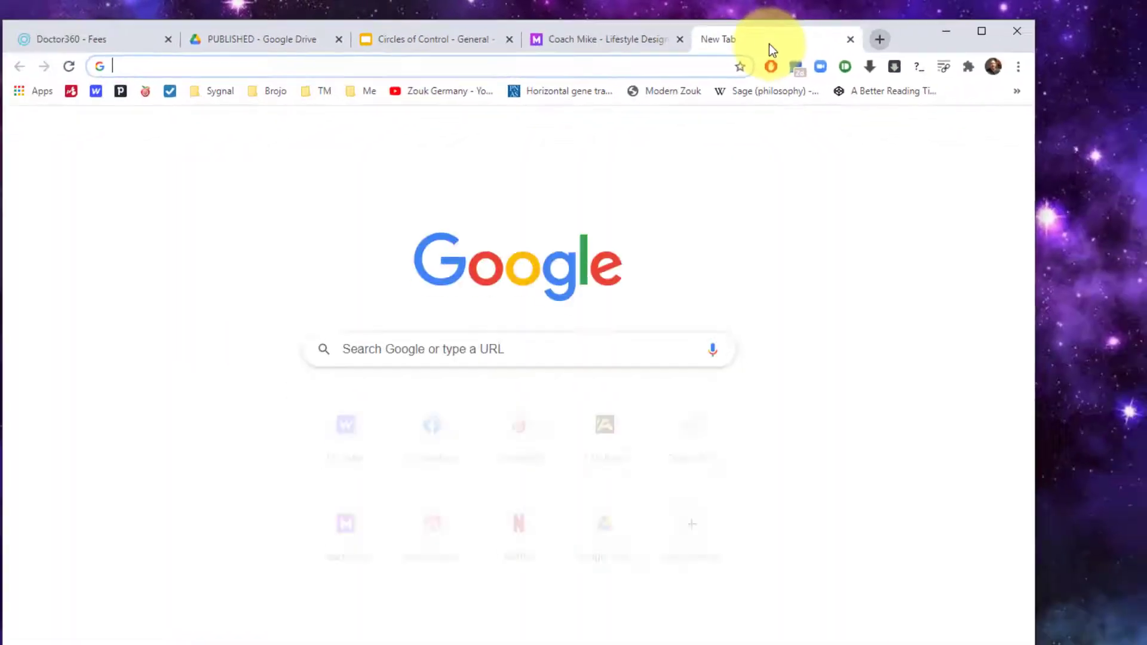
# Load the copied export/png URL and save the image as 'Circles of Control - General.png'
pyautogui.hotkey('ctrl', 'v')
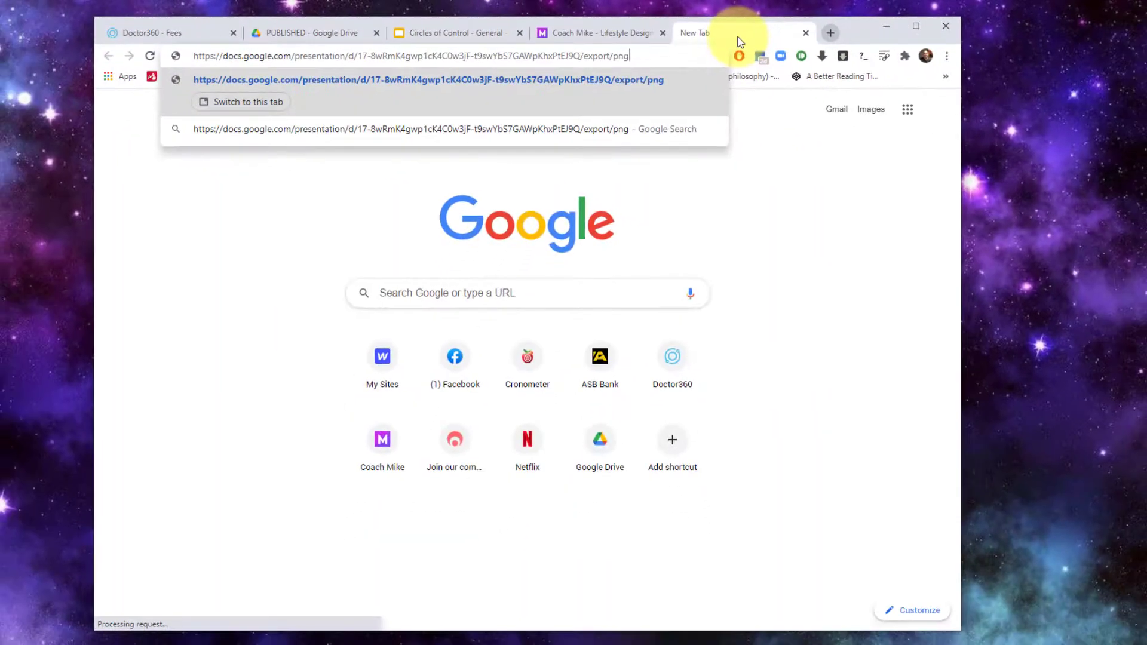
pyautogui.press('Return')
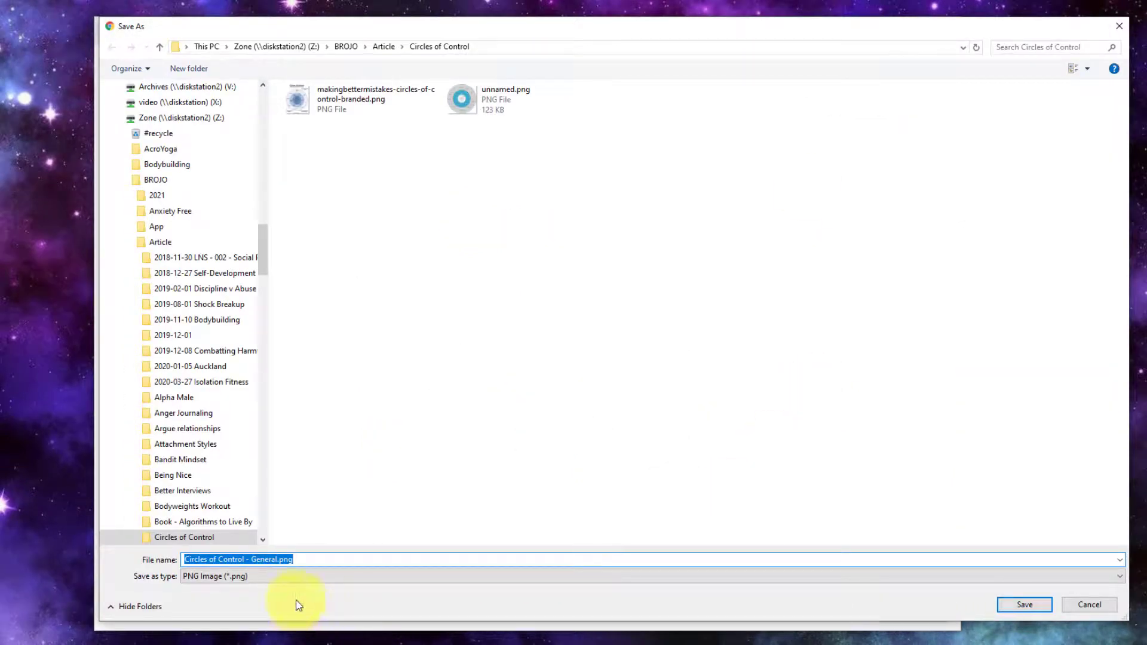
pyautogui.click(296, 559)
pyautogui.click(1001, 611)
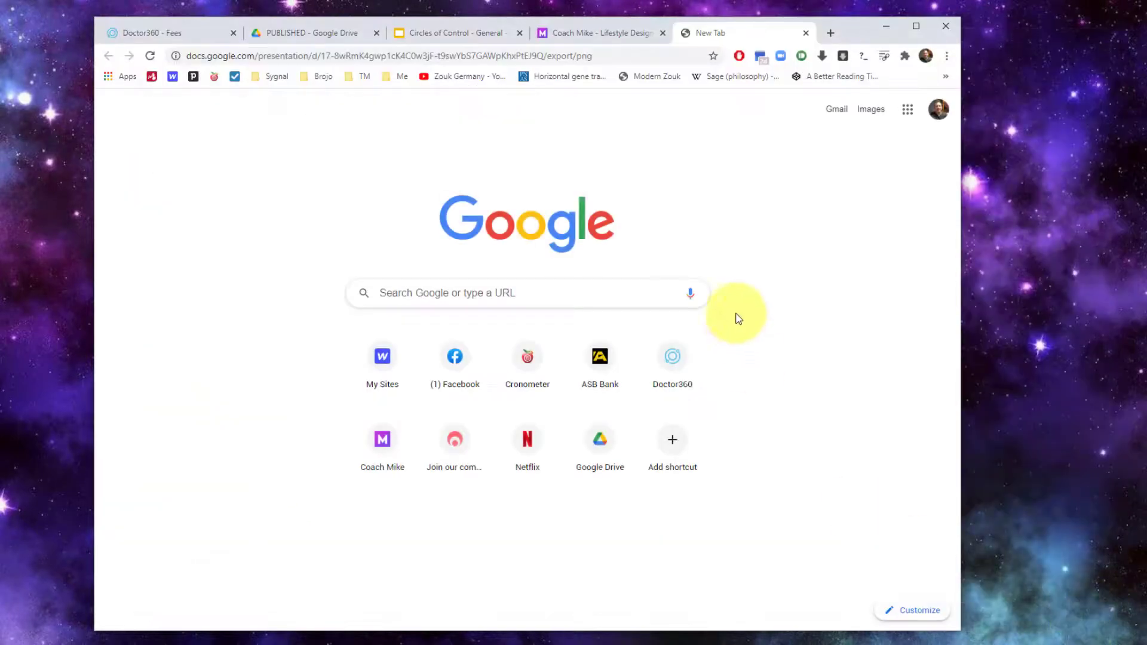
# Back in the Coach Mike editor, discard the embed edits and delete the first custom-code block
pyautogui.click(578, 33)
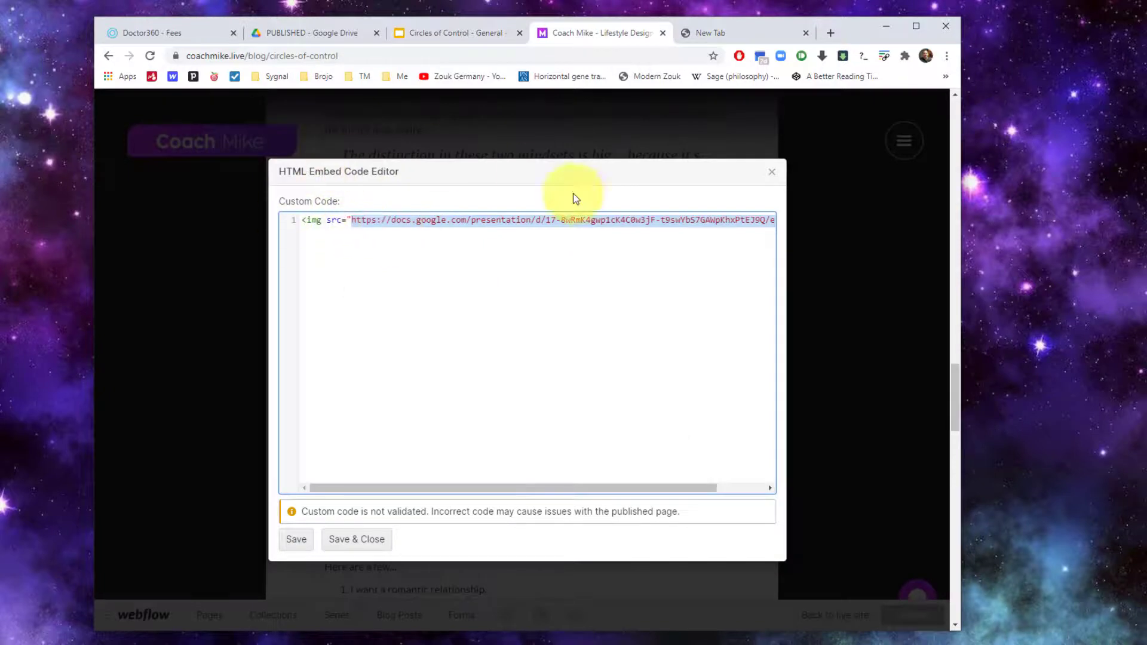
pyautogui.click(772, 173)
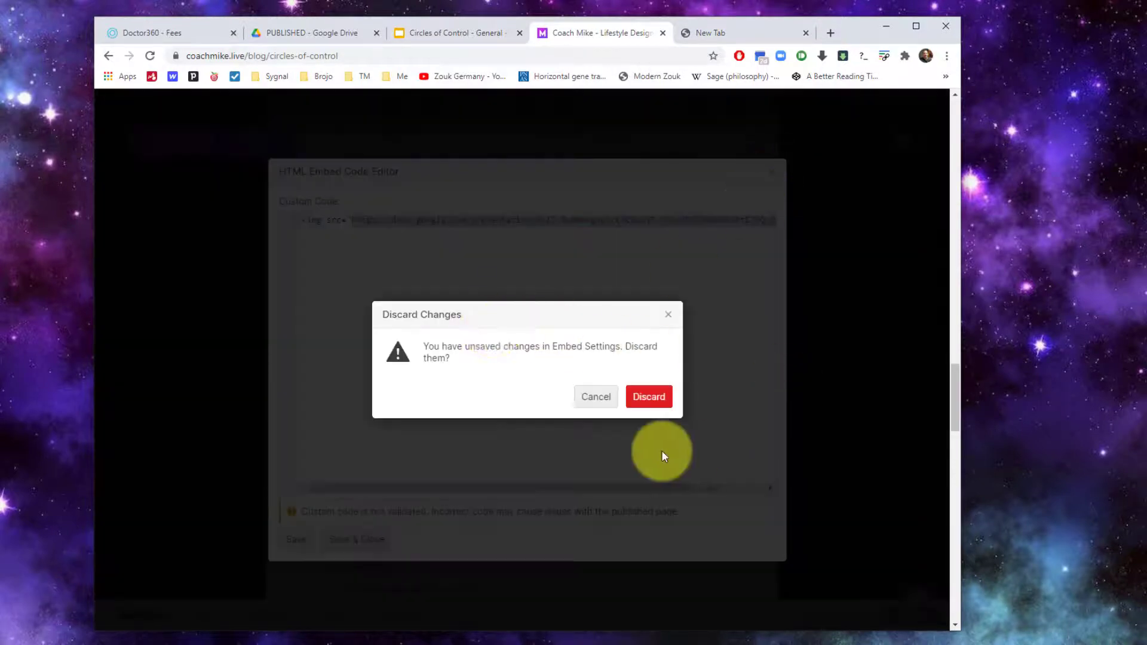
pyautogui.click(649, 396)
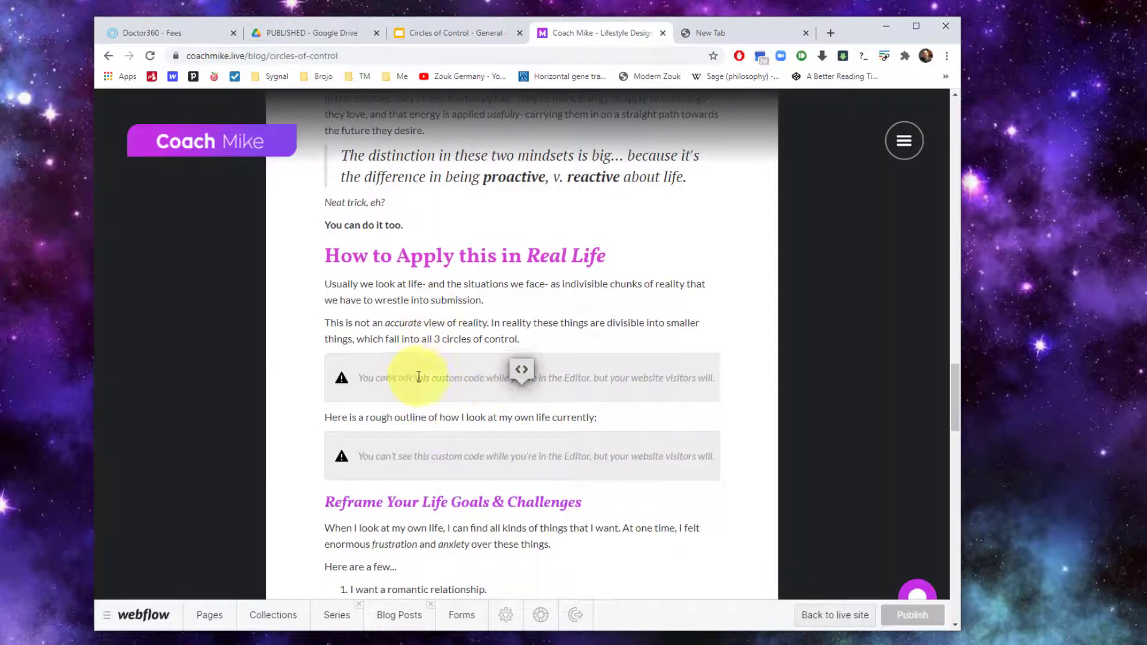
pyautogui.press('Delete')
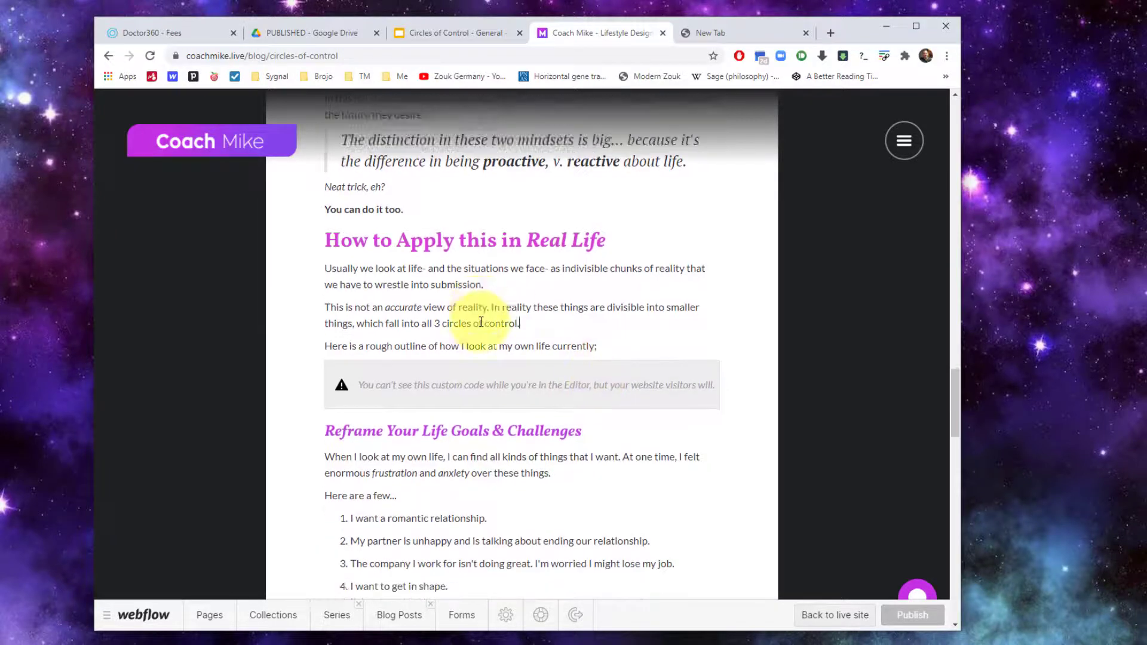
# Inspect the remaining custom code embed after the paragraph about unpacking the problem
pyautogui.scroll(-2, 481, 323)
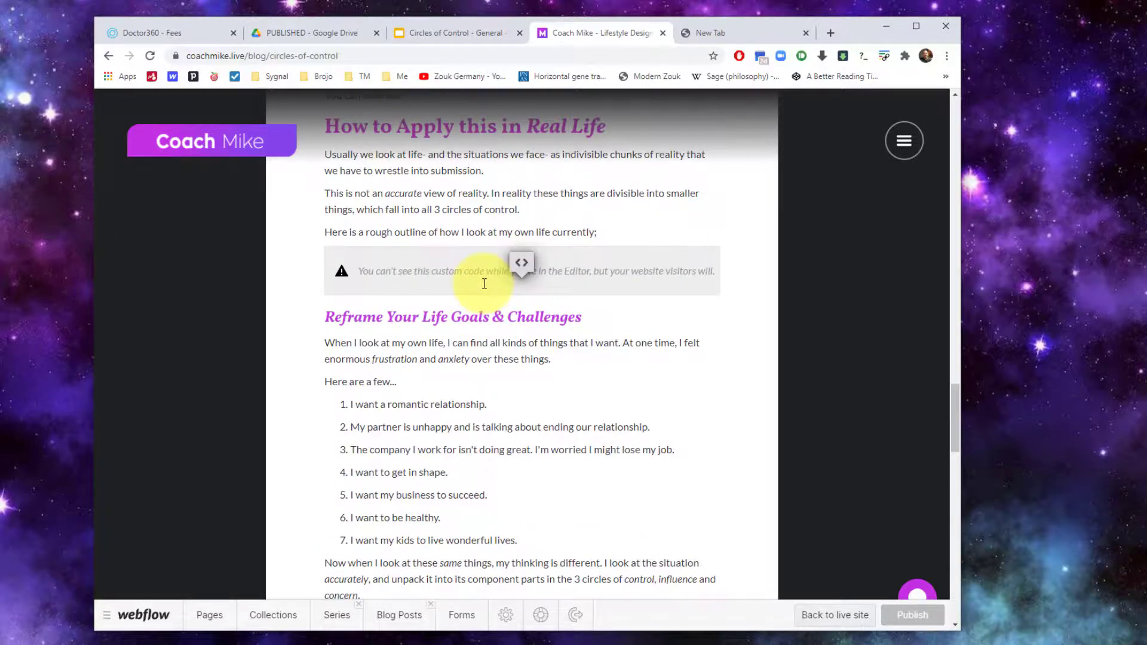
pyautogui.click(521, 263)
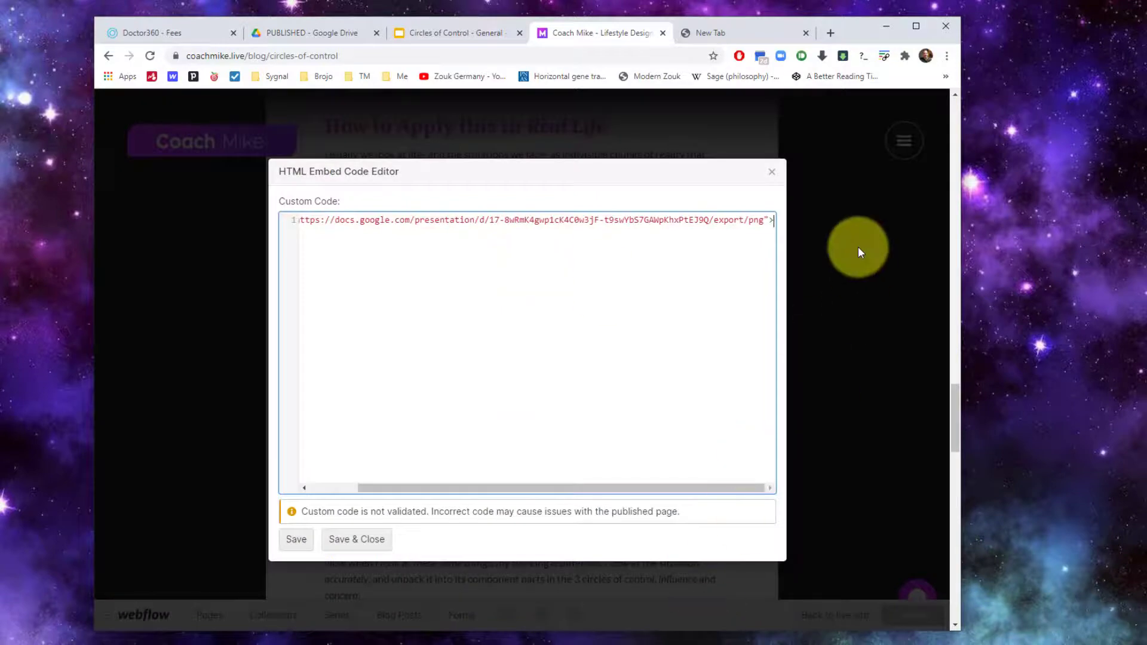
pyautogui.click(858, 251)
pyautogui.scroll(-3, 546, 384)
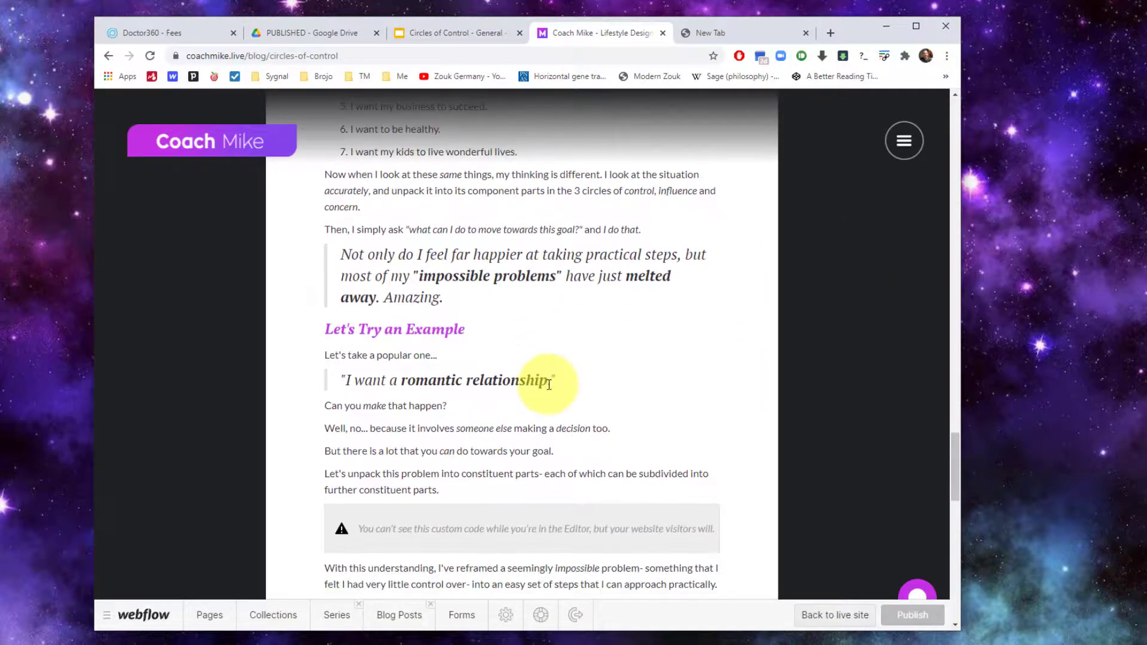
pyautogui.scroll(-4, 537, 358)
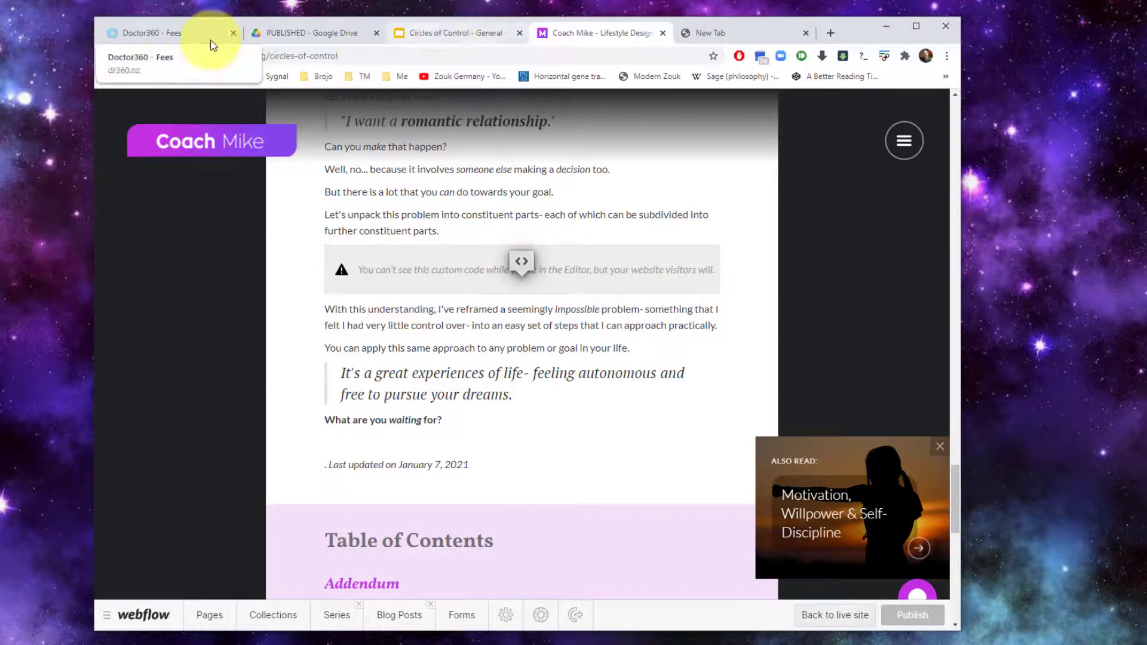
# Switch to the Doctor360 - Fees tab showing the medical consultation price table
pyautogui.click(161, 33)
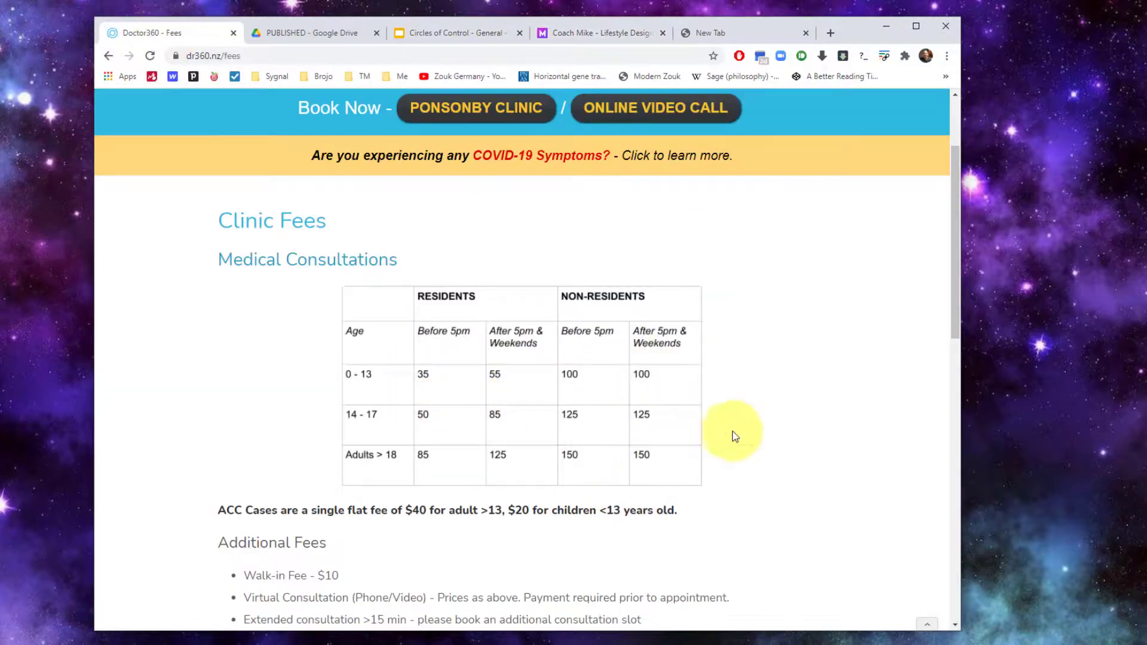